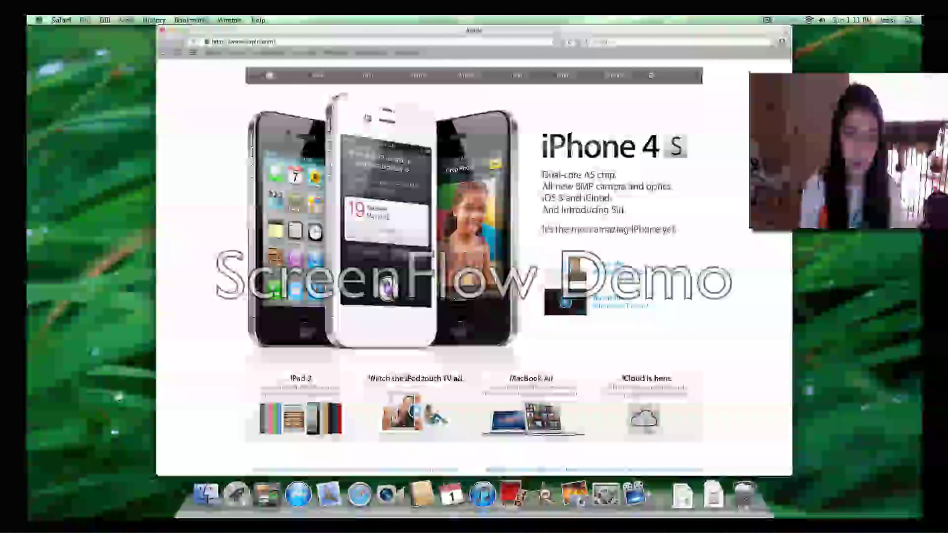
Step: Select the address bar to replace the current URL with youtube.com
click(280, 40)
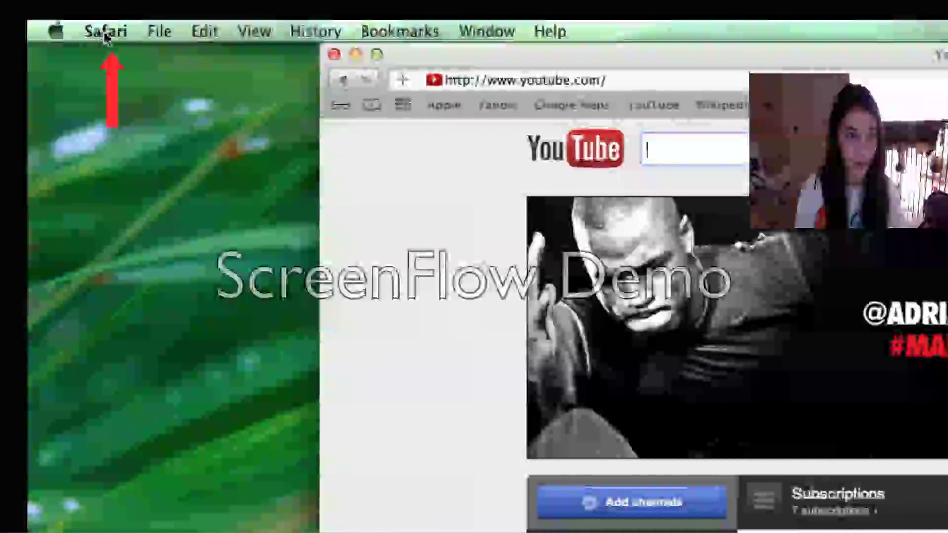
Step: Open Safari Preferences from the Safari menu to edit the General homepage
click(106, 31)
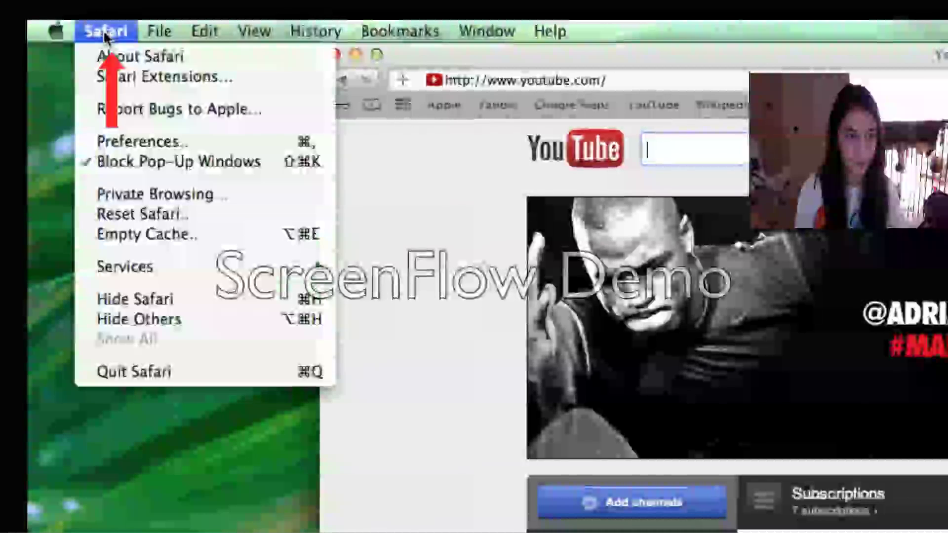
click(125, 141)
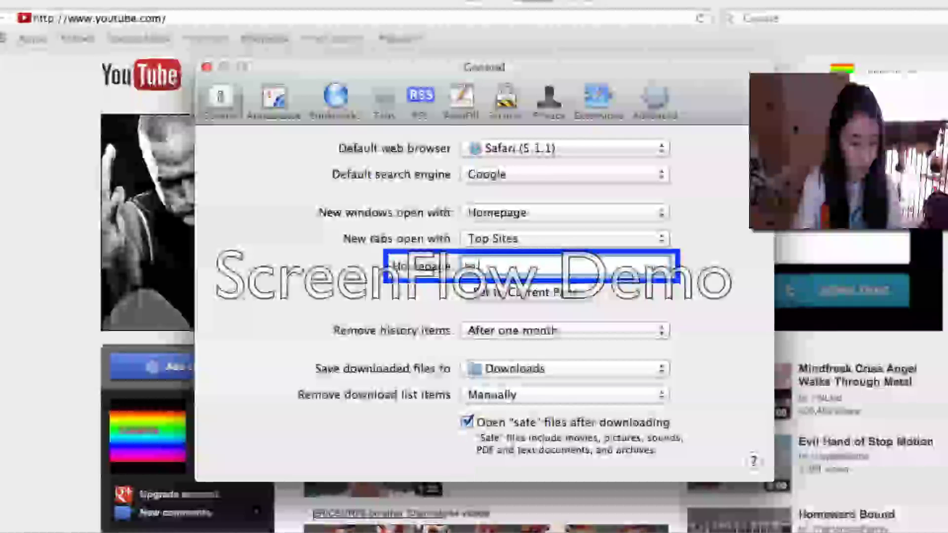
text(www.yo)
text(g you want)
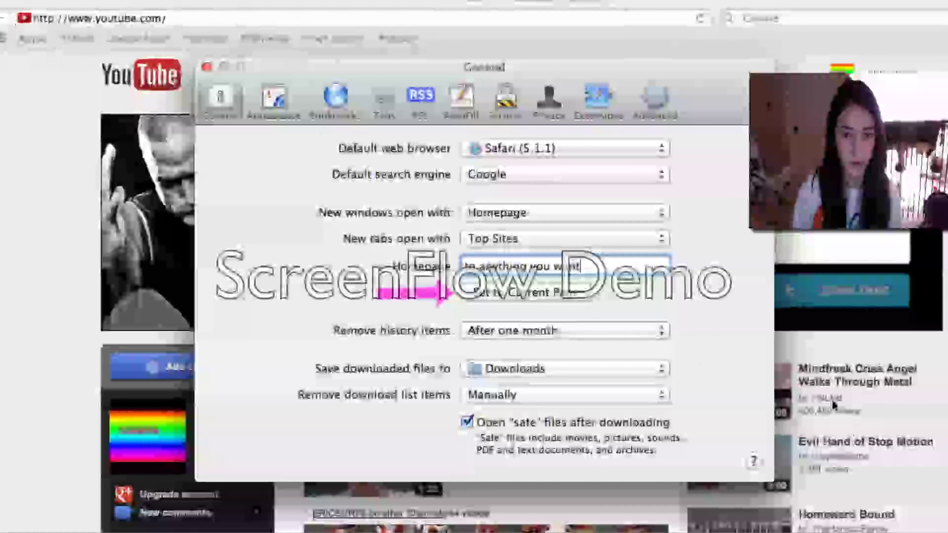
Step: Set the homepage to the current YouTube page and close Preferences
click(519, 293)
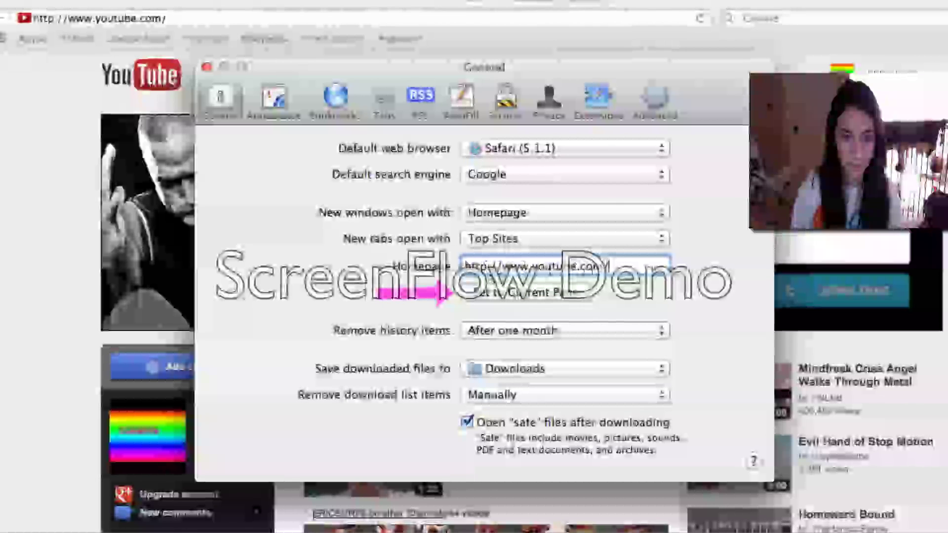
click(209, 66)
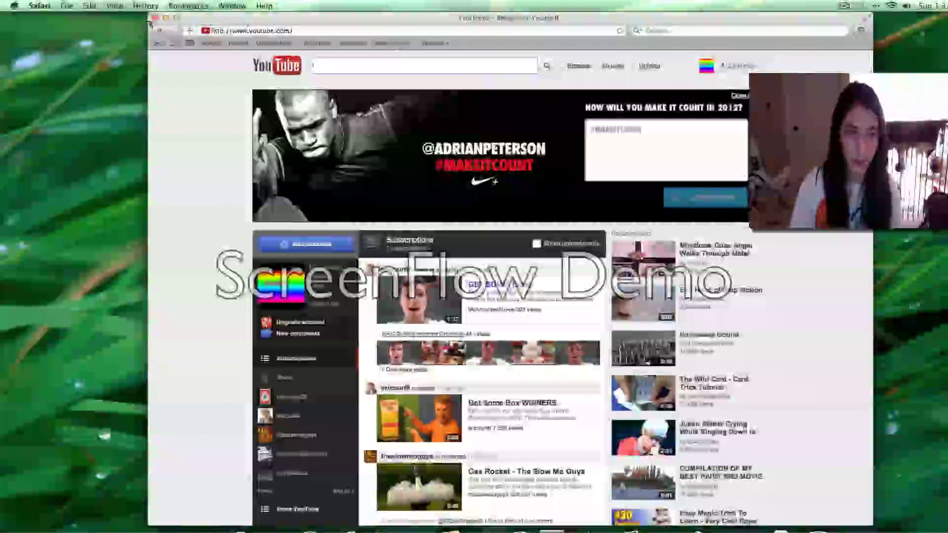
Step: Quit Safari and relaunch it from the Dock to confirm YouTube opens
click(155, 18)
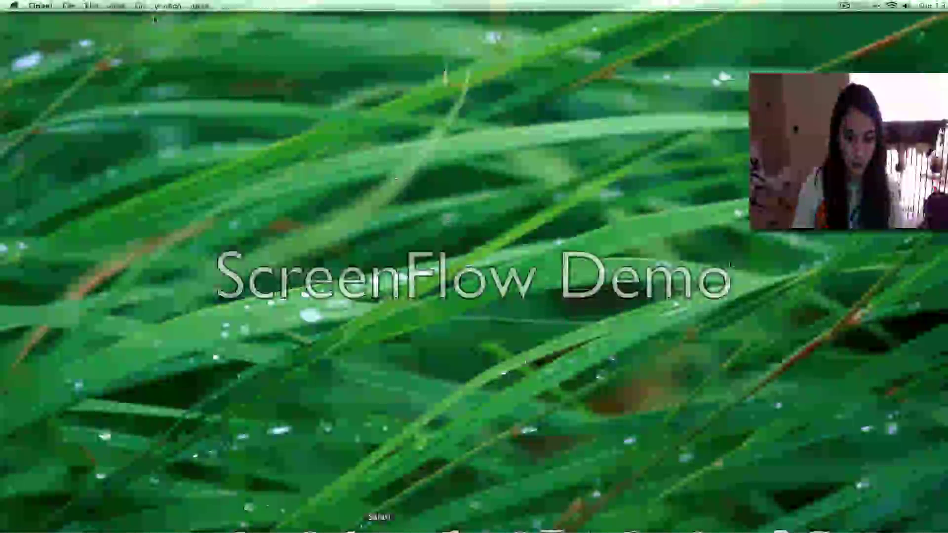
click(378, 529)
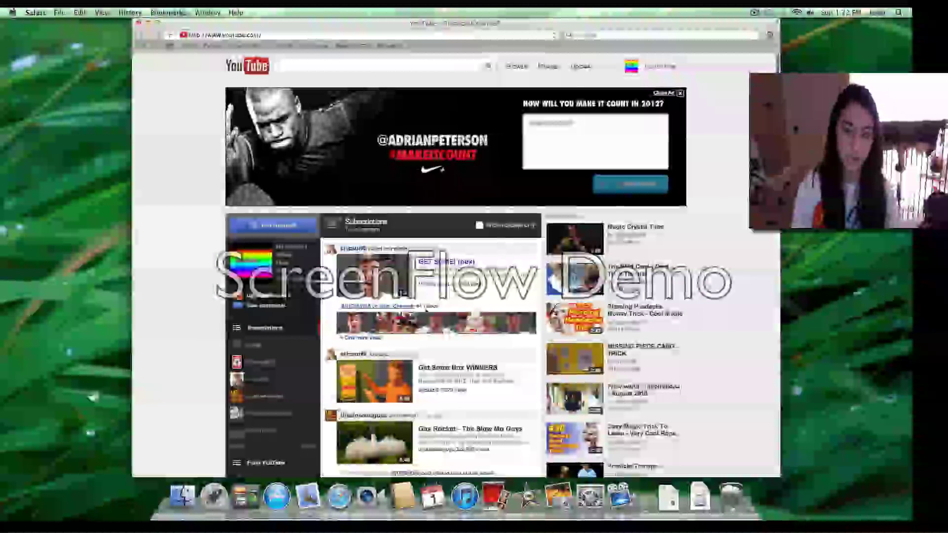
scroll(533, 287, down, 5)
scroll(533, 287, up, 2)
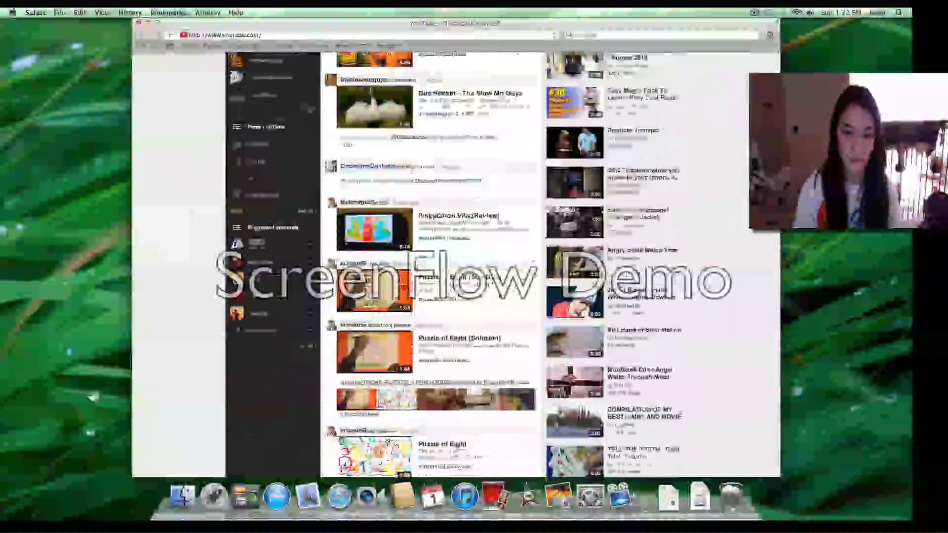
scroll(532, 287, up, 3)
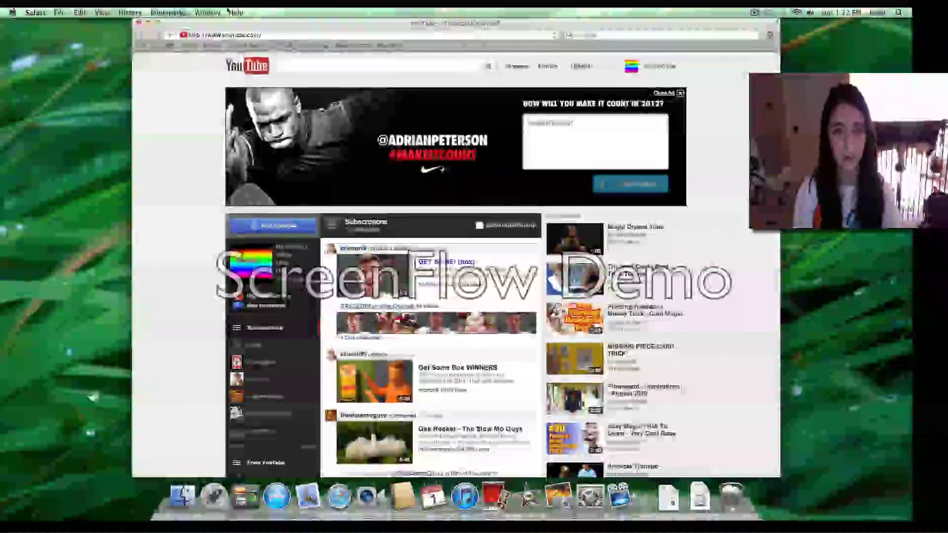